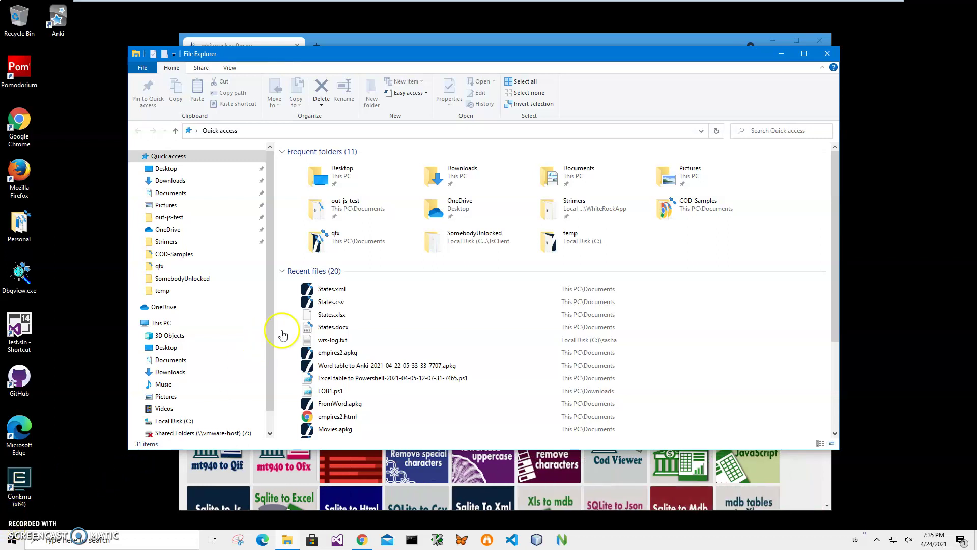
- Select States.xml in Quick access recent files and bring up its context menu
left_click(327, 290)
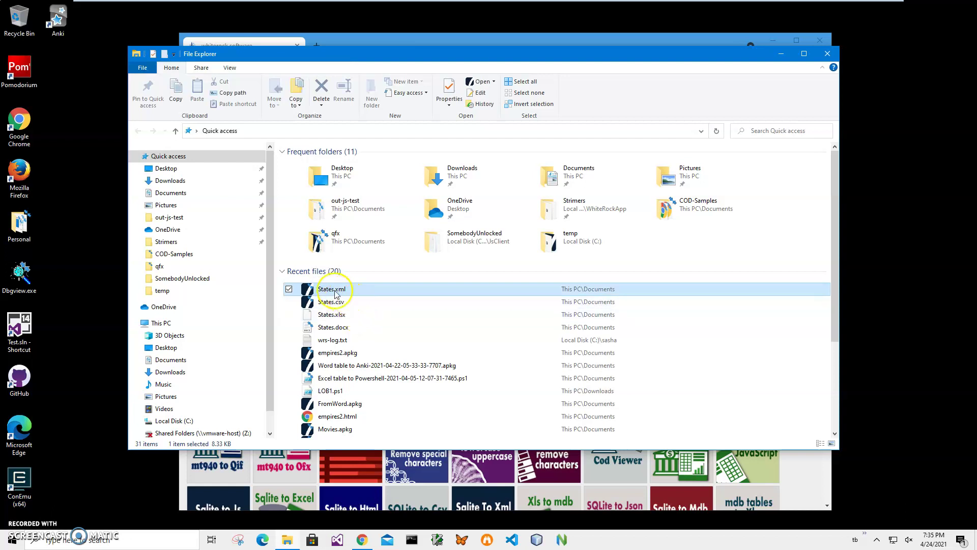
left_click(328, 290)
right_click(328, 289)
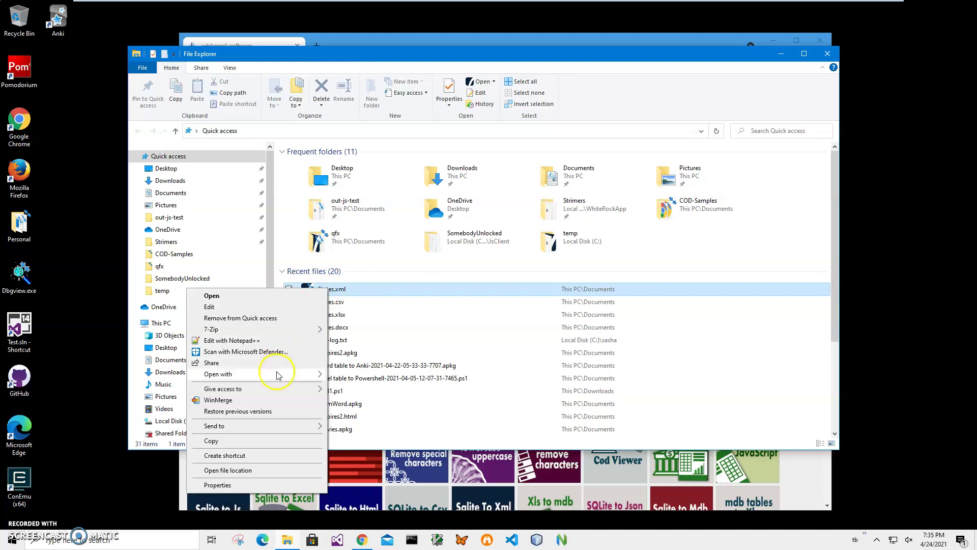
- Open States.xml in Internet Explorer and highlight Alaska's Region value West
mouse_move(277, 374)
left_click(365, 376)
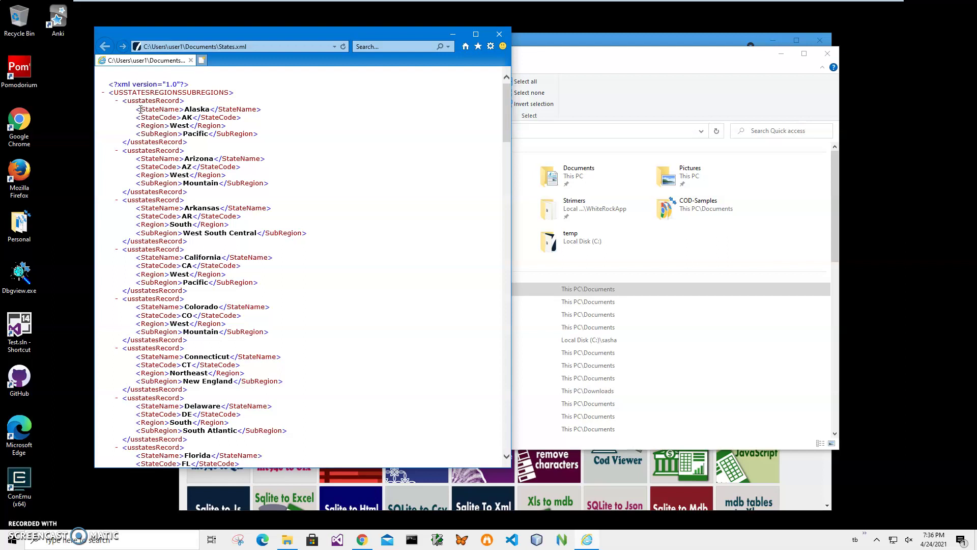
left_click_drag(137, 112, 219, 118)
left_click_drag(140, 125, 238, 122)
left_click(240, 123)
- Point out Alaska's StateName, StateCode and SubRegion Pacific elements, then close the browser
left_click_drag(141, 109, 232, 109)
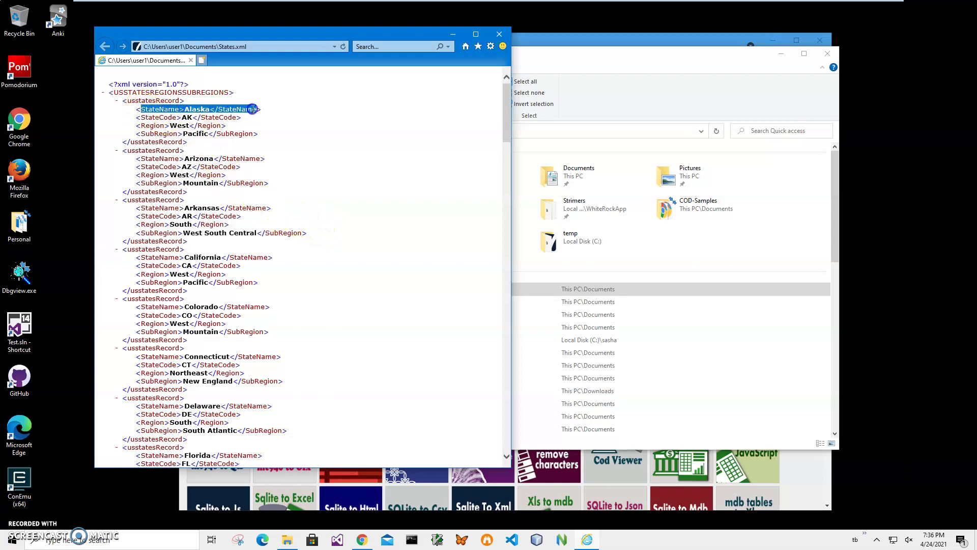
left_click(162, 119)
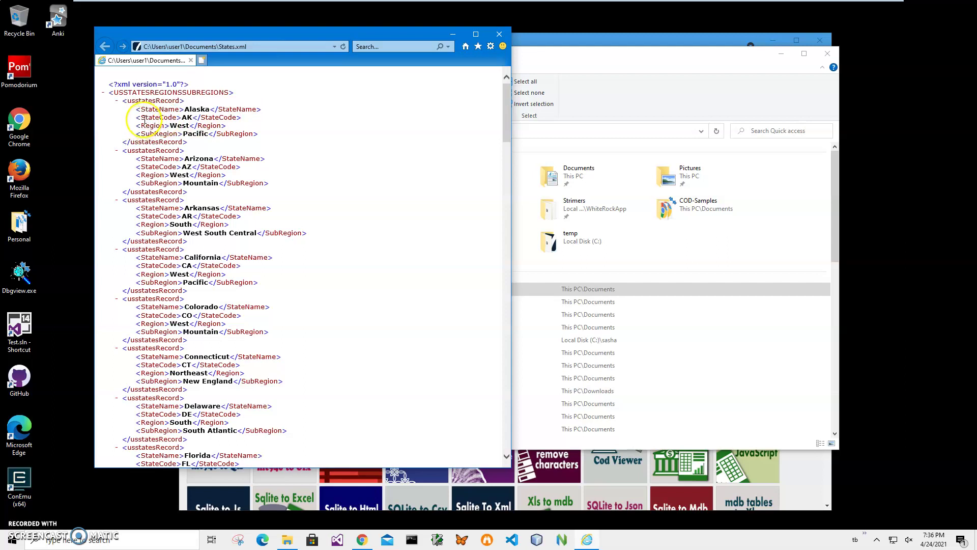
left_click_drag(144, 117, 209, 117)
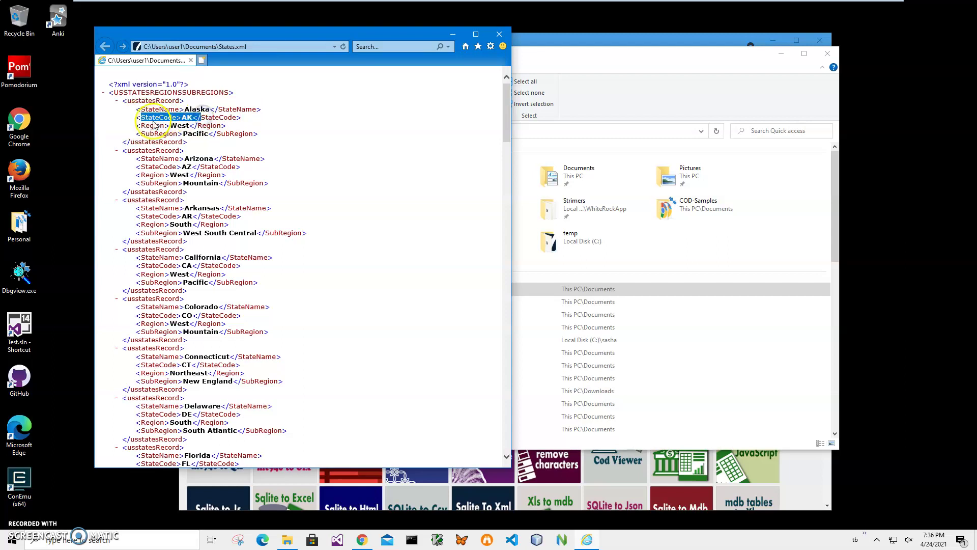
left_click(156, 123)
left_click_drag(141, 133, 253, 133)
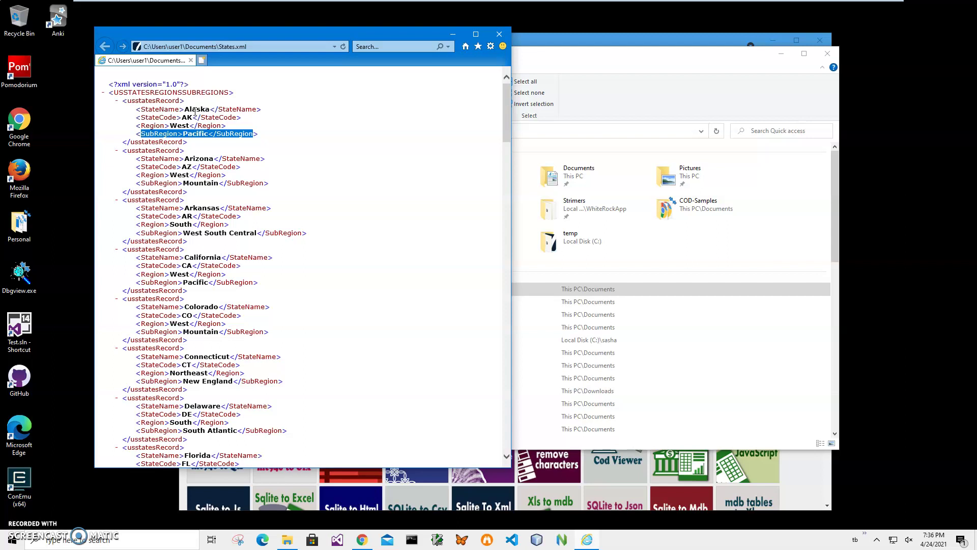
left_click(499, 35)
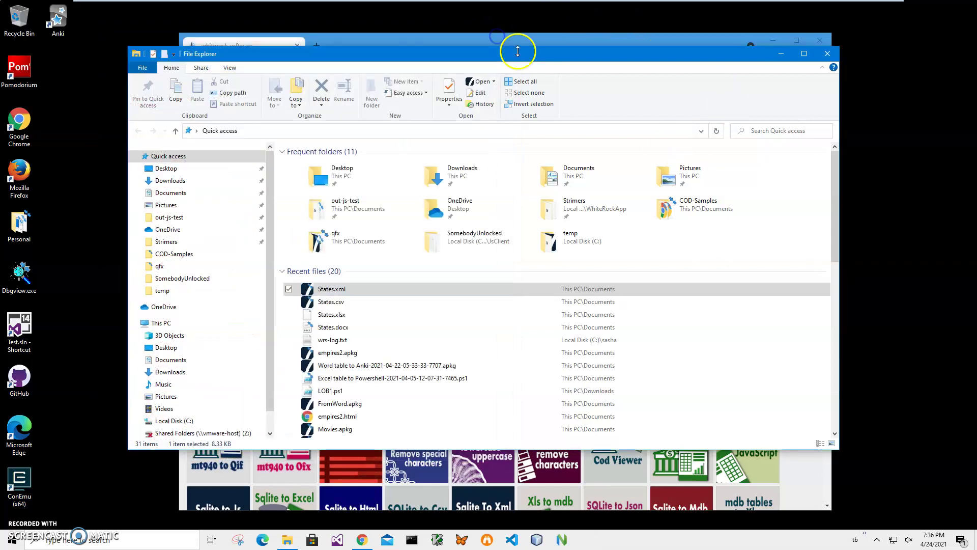
double_click(340, 290)
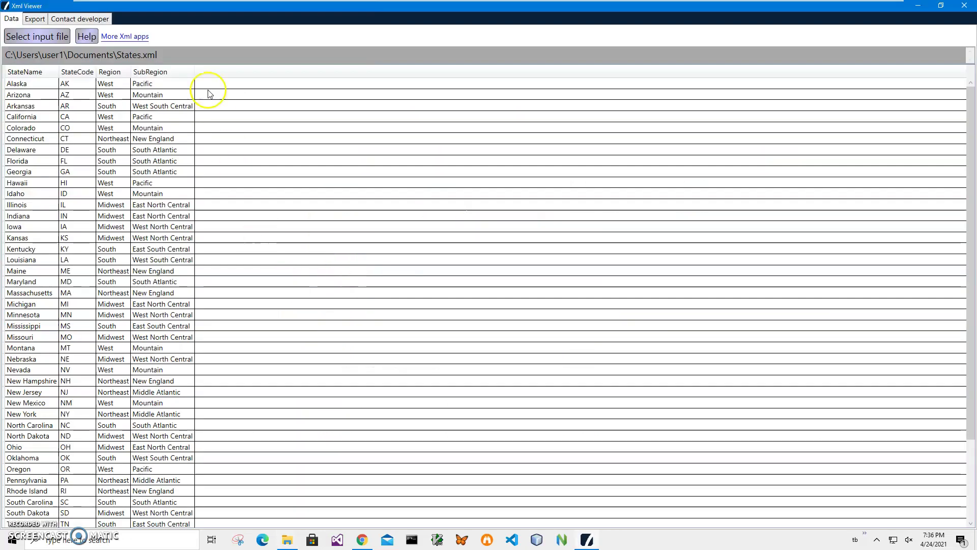
left_click(137, 116)
left_click(72, 347)
scroll(97, 326, "down", 2)
scroll(97, 321, "up", 2)
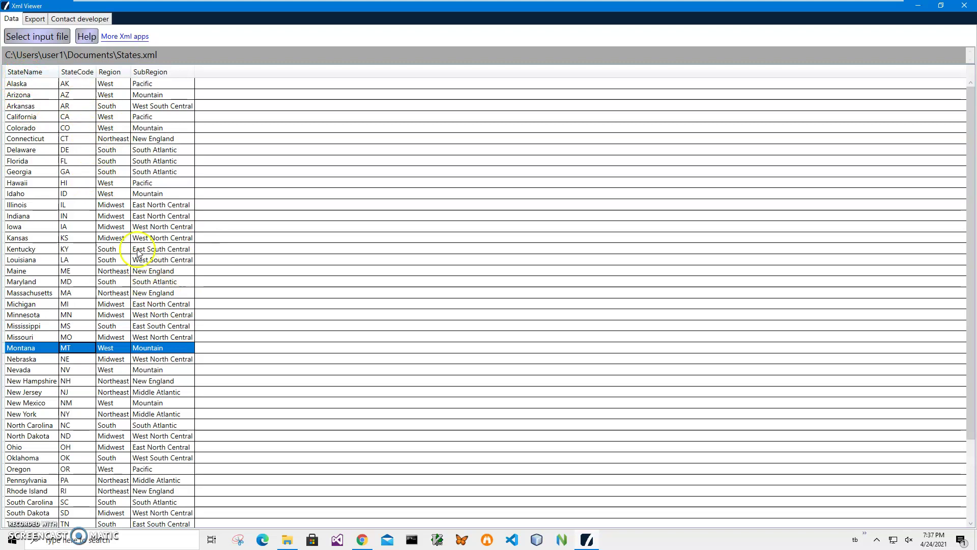
left_click(36, 20)
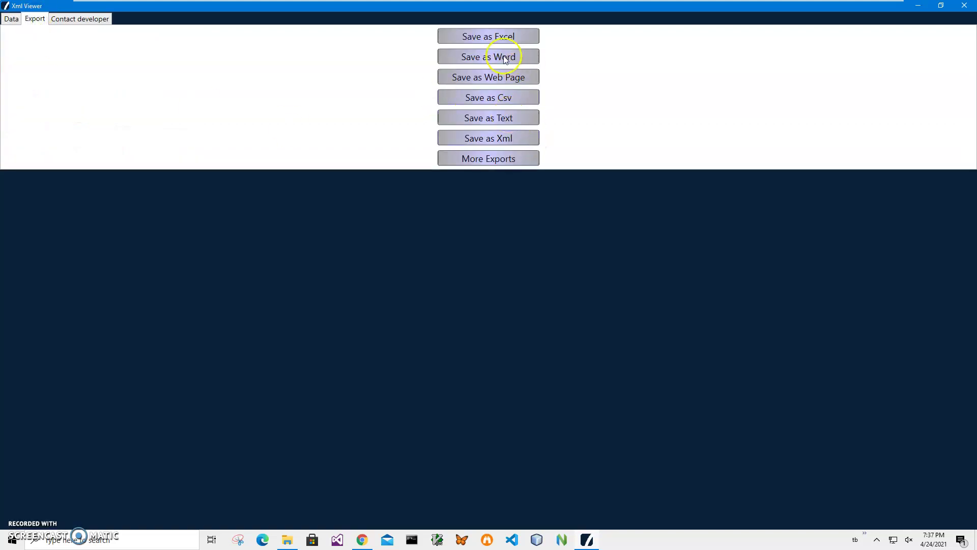
left_click(11, 19)
left_click(77, 186)
left_click(104, 314)
scroll(106, 379, "down", 2)
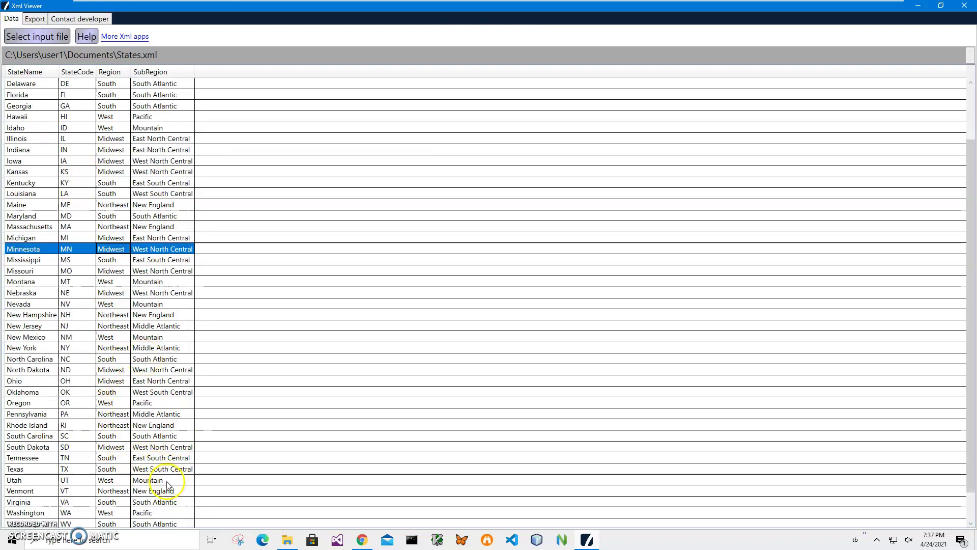
left_click(153, 460)
scroll(145, 438, "down", 1)
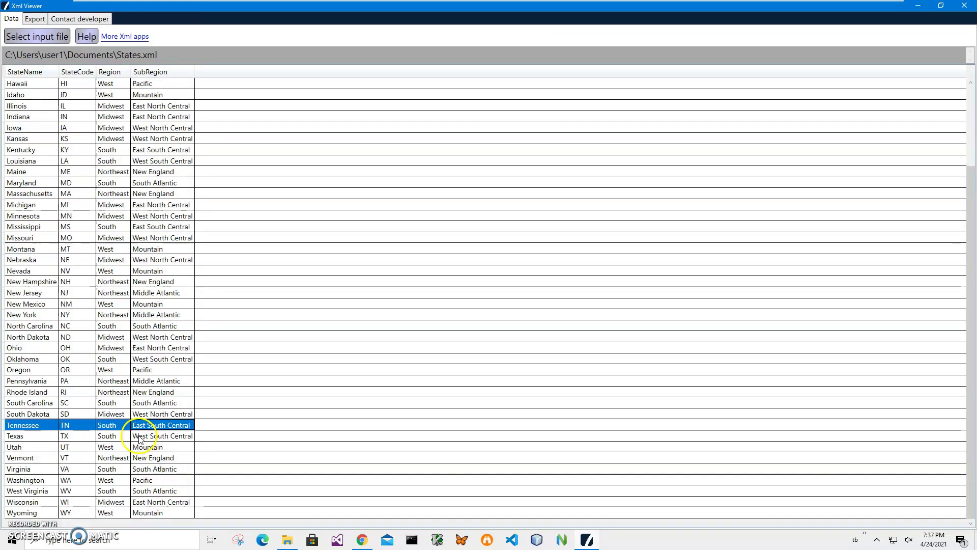
scroll(142, 434, "up", 2)
scroll(142, 433, "up", 1)
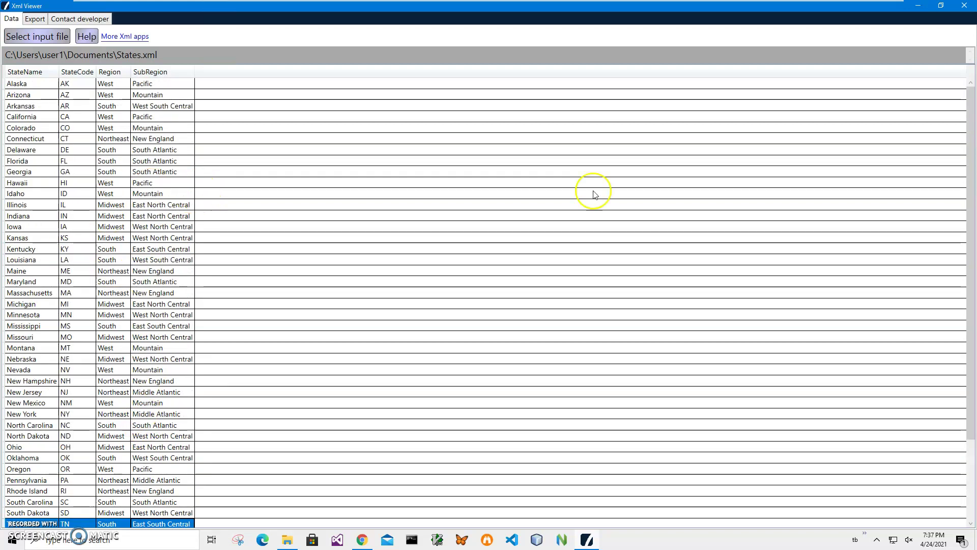
left_click(964, 6)
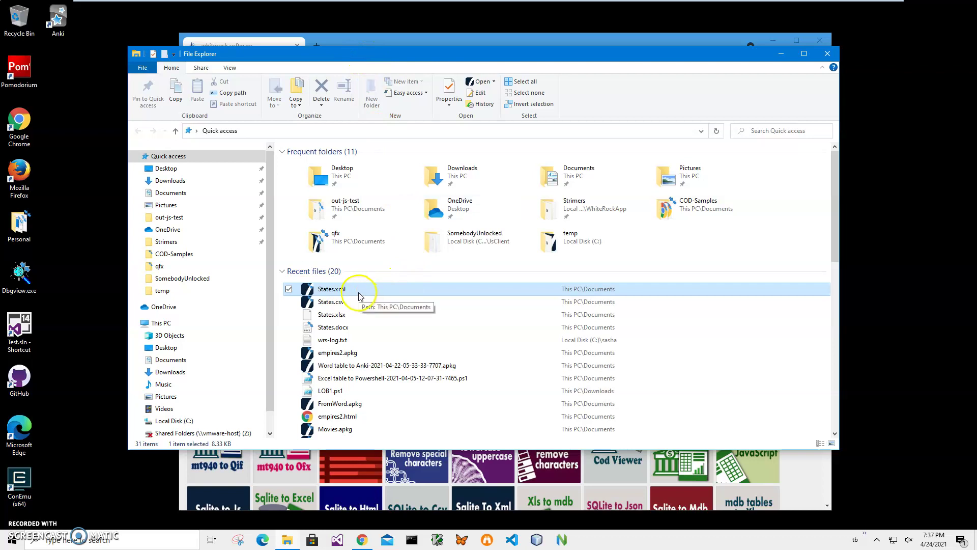
- Find Xml to Anki on the whiterock site in Chrome, download XmltoAnkiSetup.zip and open it
left_click(343, 38)
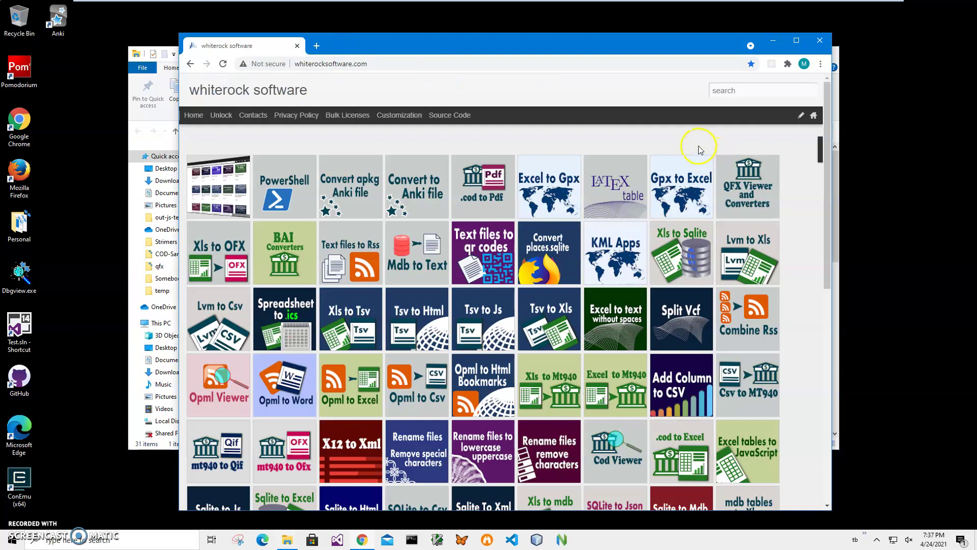
left_click(731, 88)
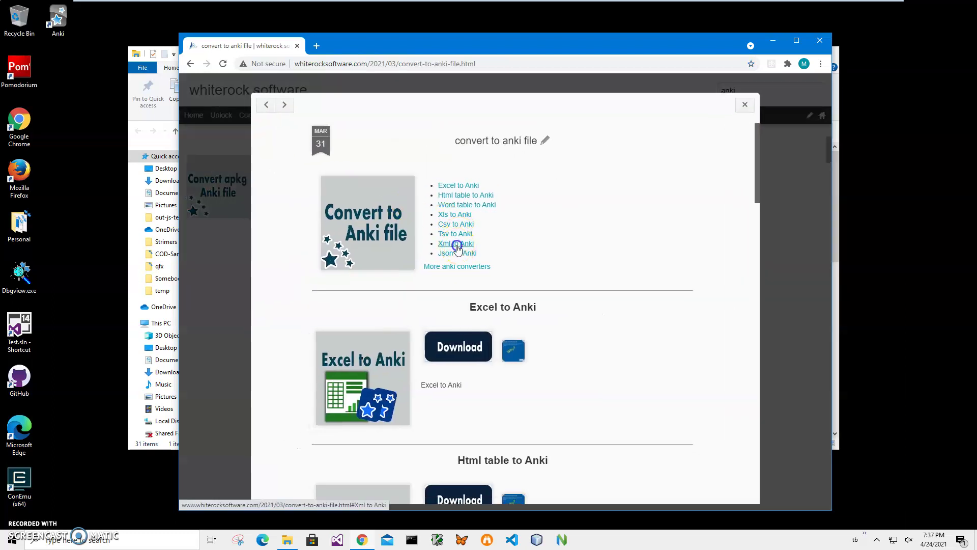
left_click(456, 244)
left_click(457, 166)
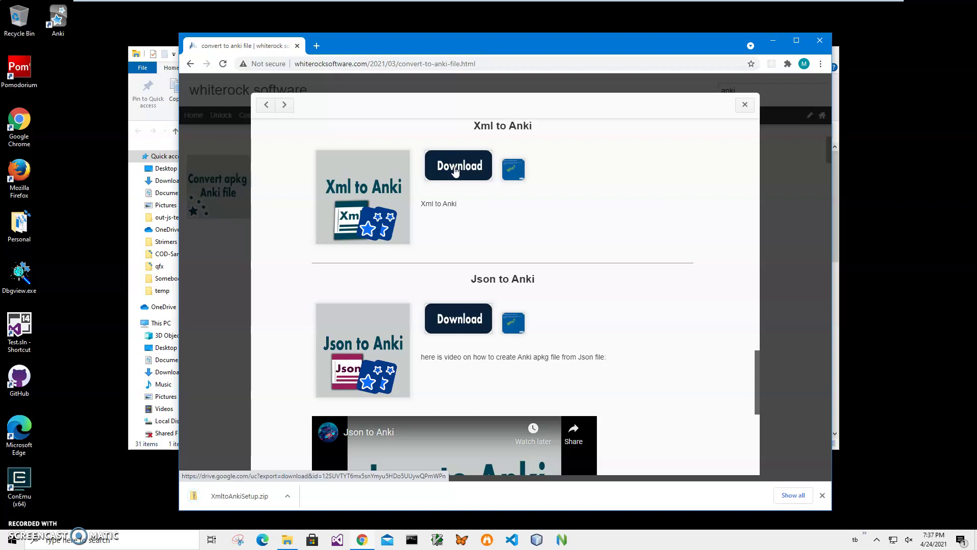
left_click(254, 499)
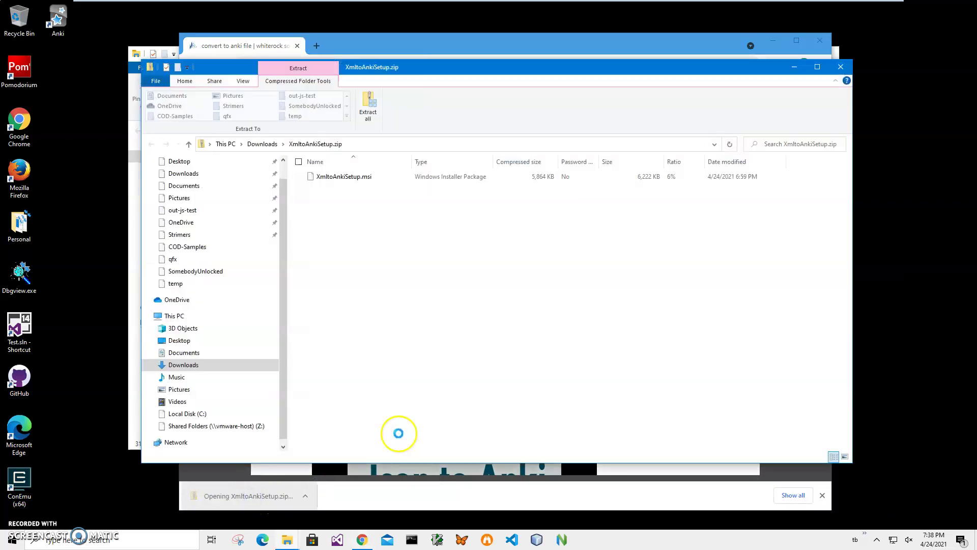
- Install XmltoAnki from XmltoAnkiSetup.msi past the unknown-publisher warning, keeping the default folder
double_click(346, 177)
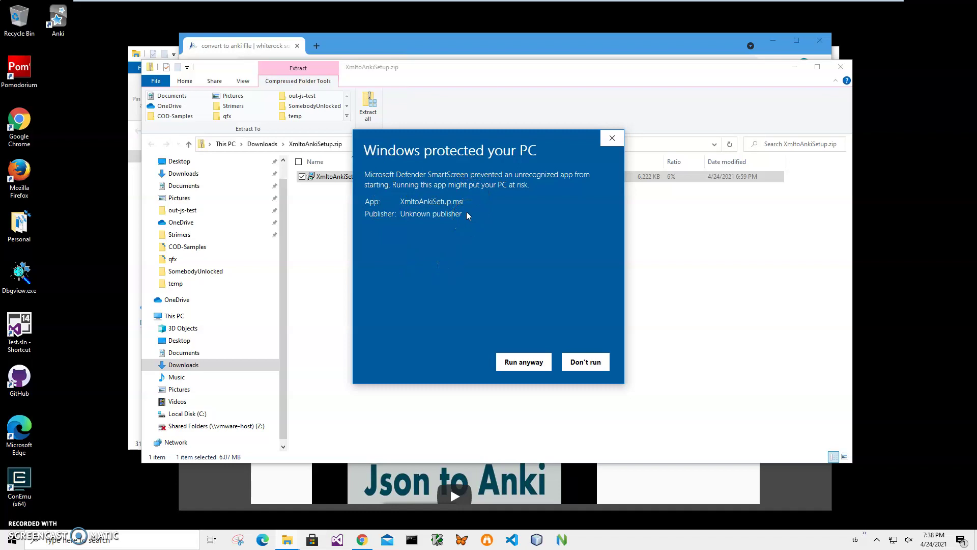
left_click_drag(466, 211, 362, 217)
left_click(360, 219)
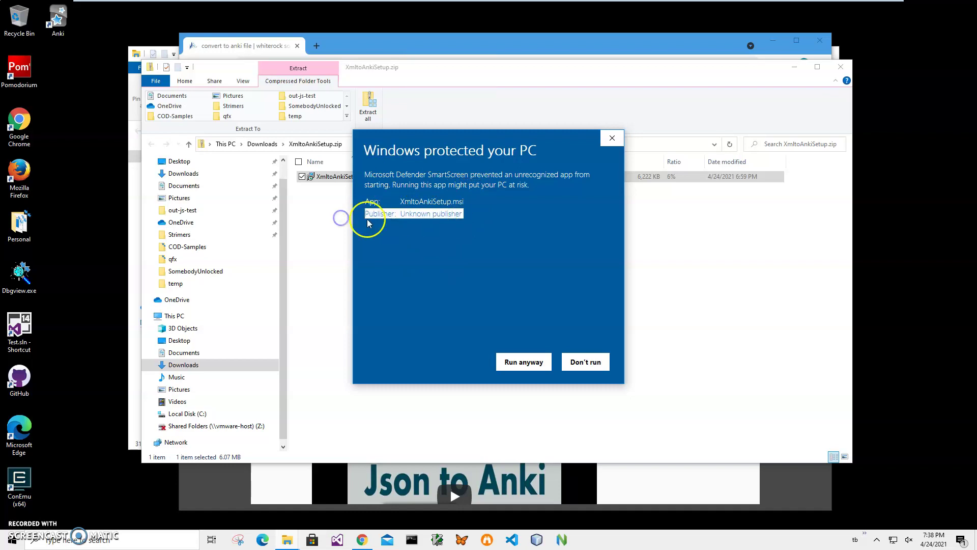
left_click(524, 359)
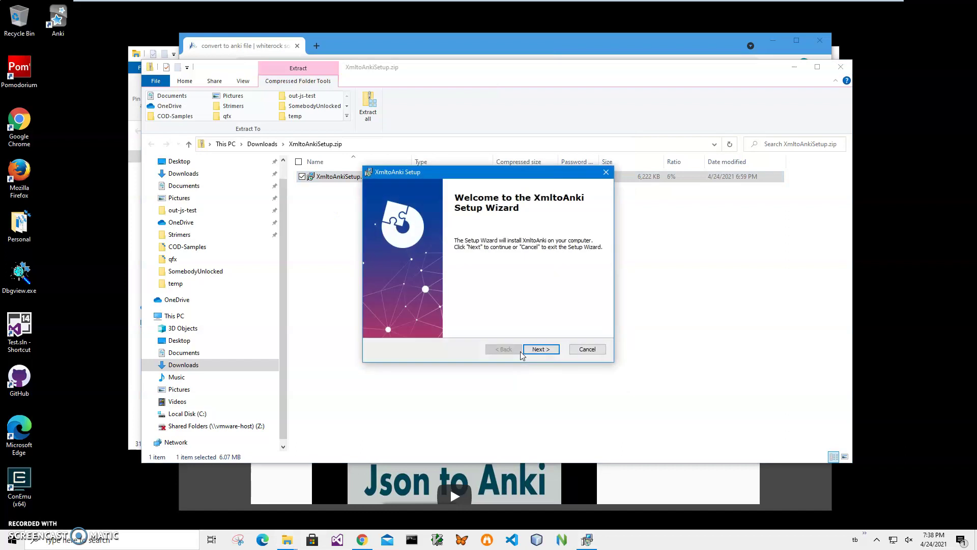
left_click(531, 351)
left_click(533, 350)
left_click(534, 350)
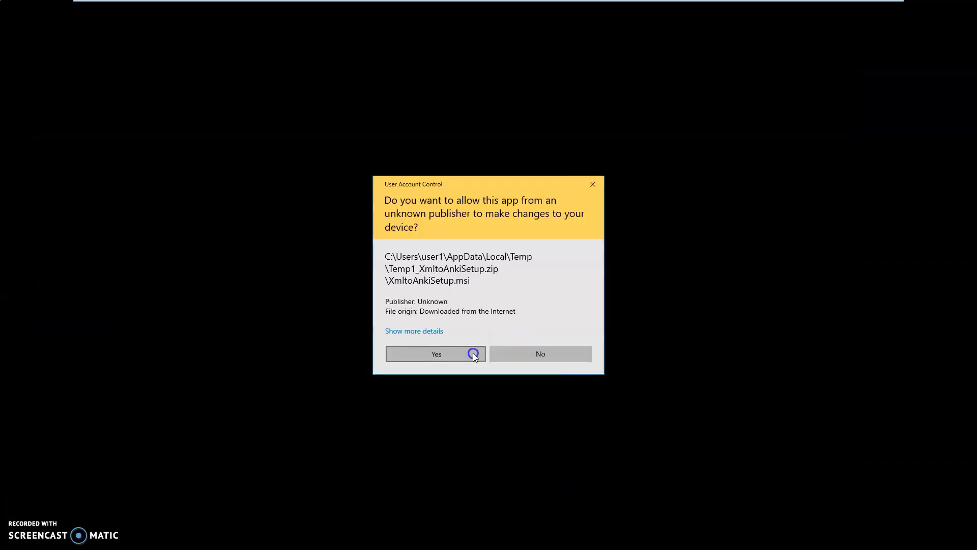
left_click(461, 353)
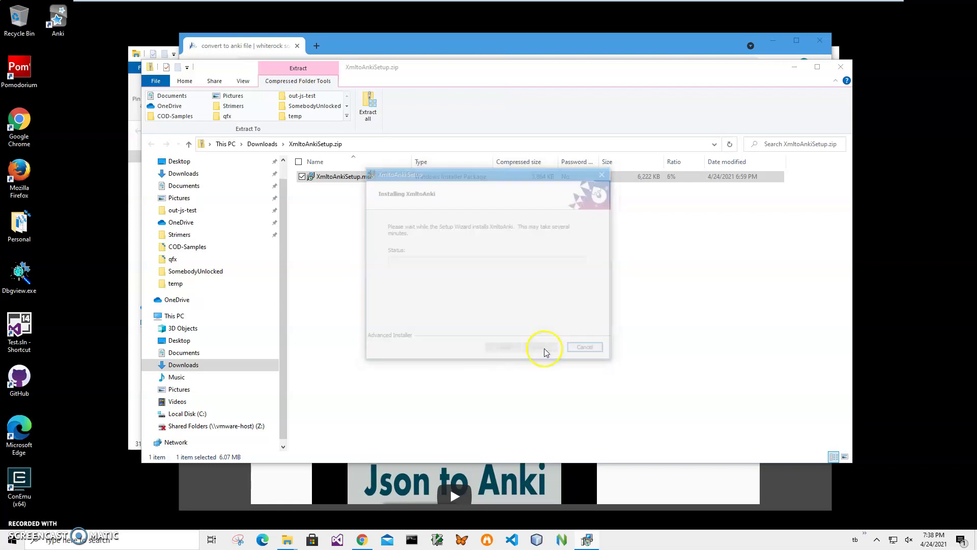
left_click(542, 349)
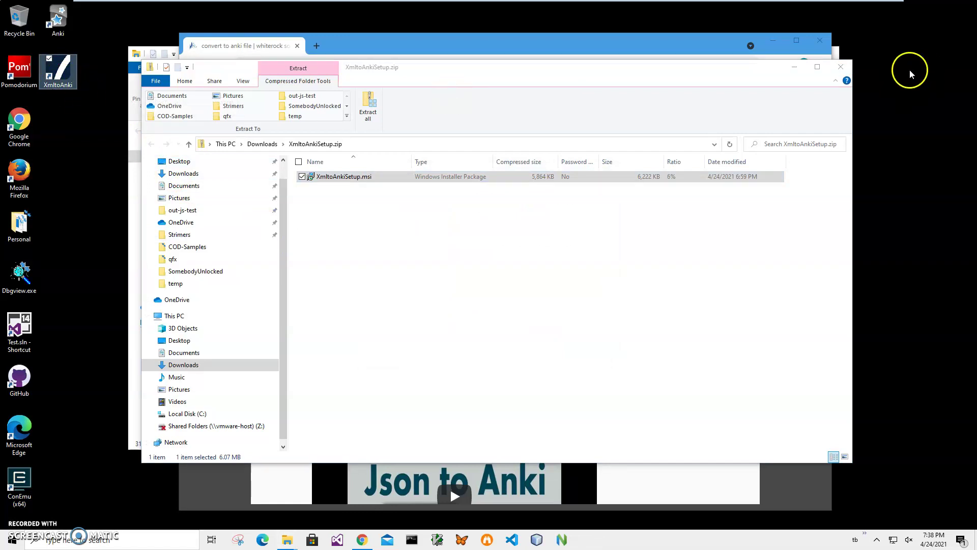
- Close the zip folder, Chrome and Quick access windows and launch XmltoAnki from the desktop
left_click(835, 66)
left_click(841, 66)
left_click(819, 40)
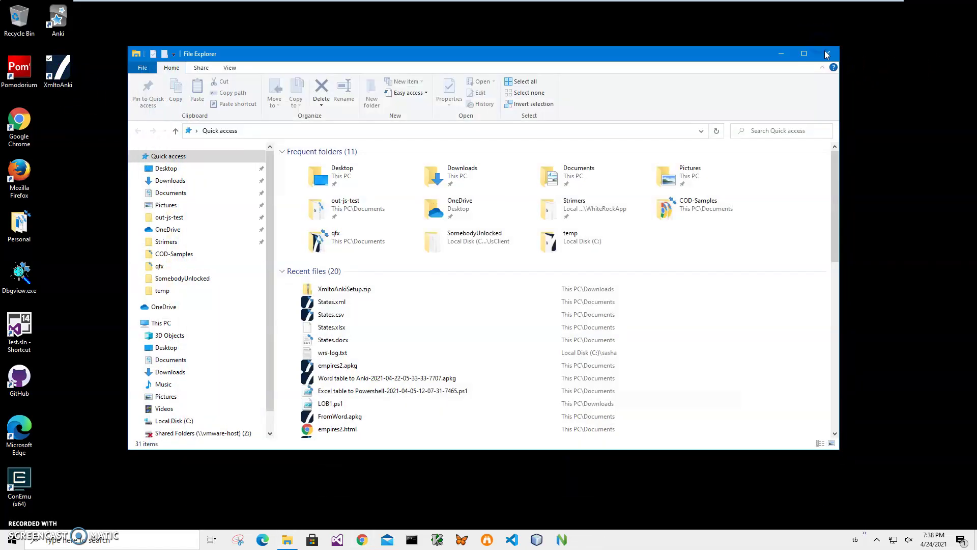
left_click(823, 57)
double_click(62, 72)
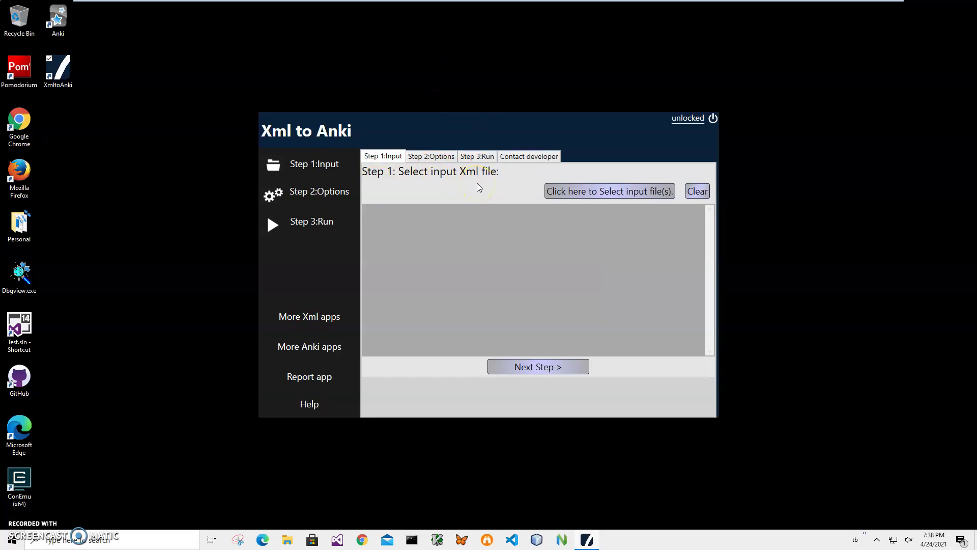
- Load States.xml from Documents as the input file, finding it by typing 'State'
left_click(584, 193)
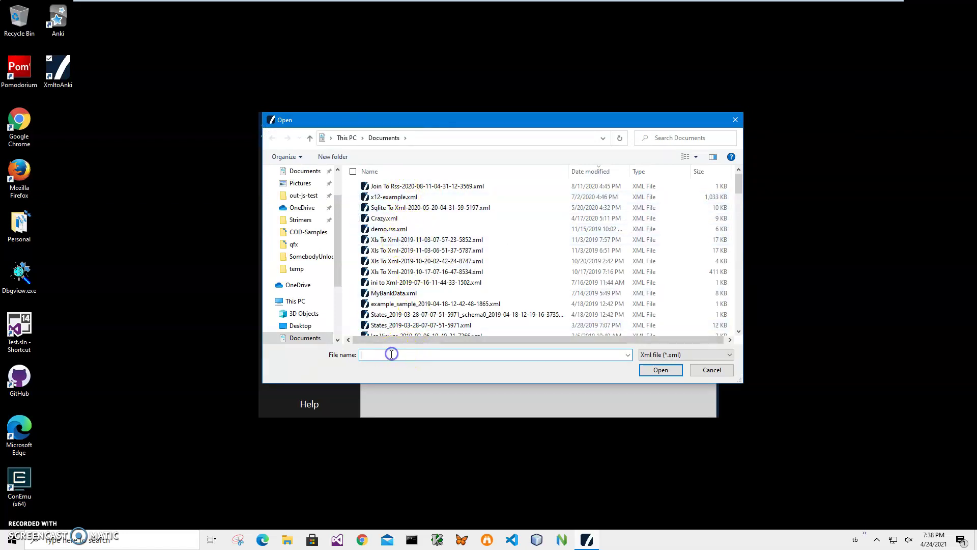
type("States")
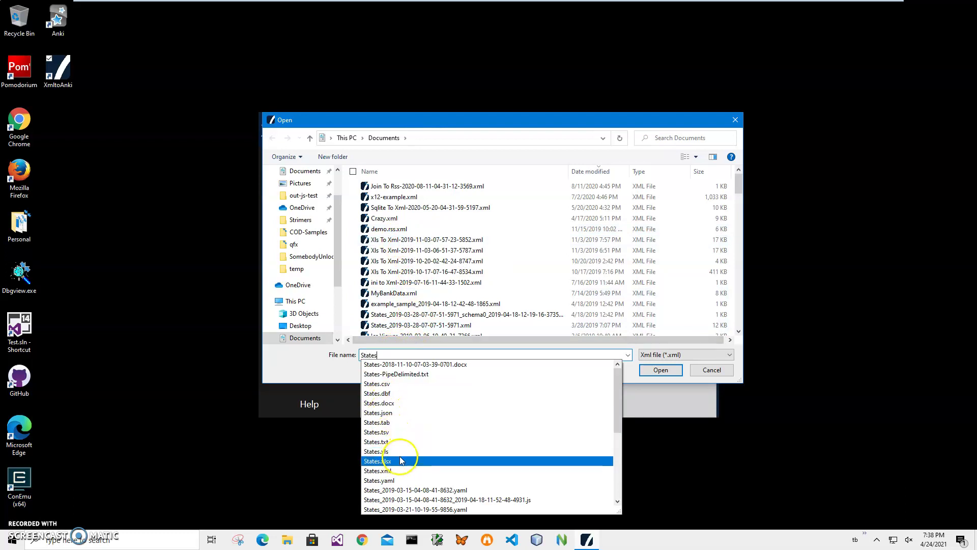
left_click(405, 471)
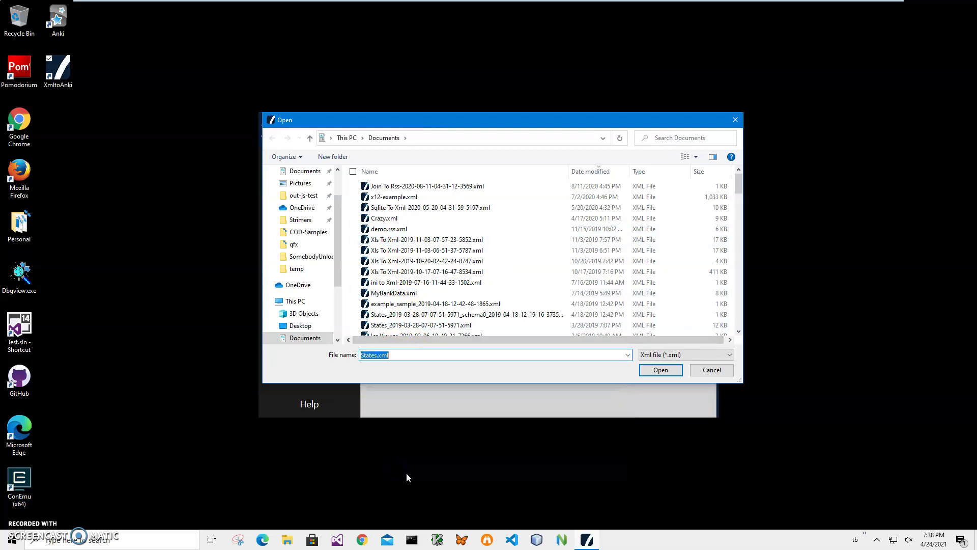
left_click(672, 371)
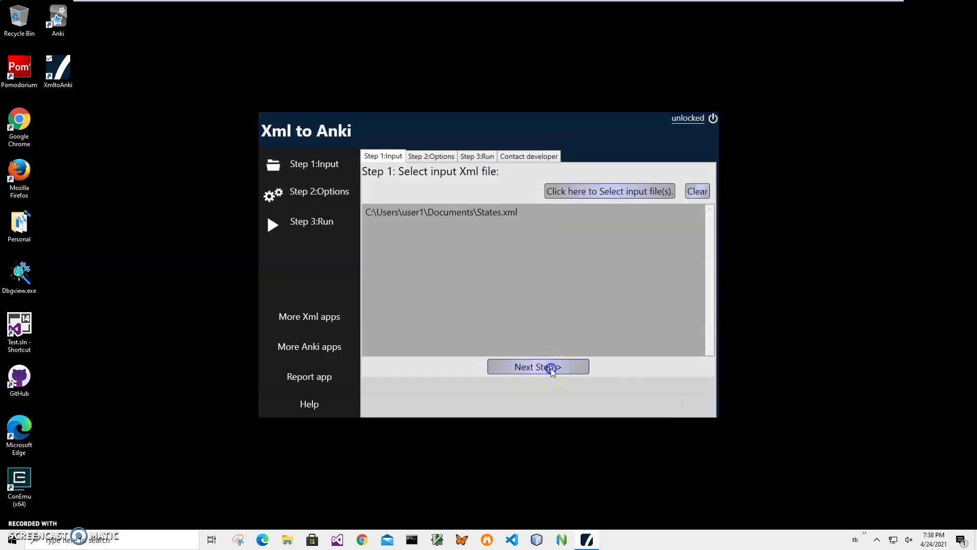
- Map StateName as the question and StateCode, Region, SubRegion as answers 1–3, then continue
left_click(552, 368)
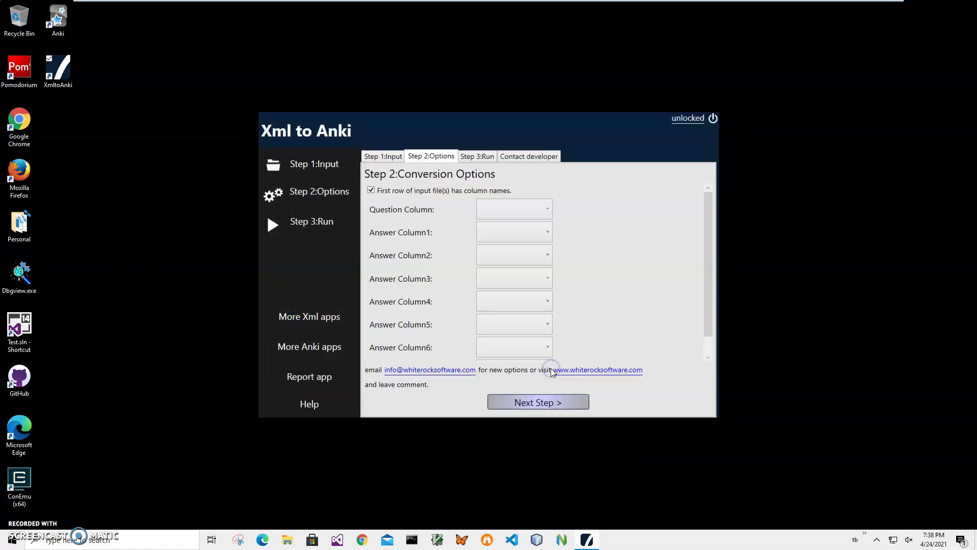
left_click(498, 212)
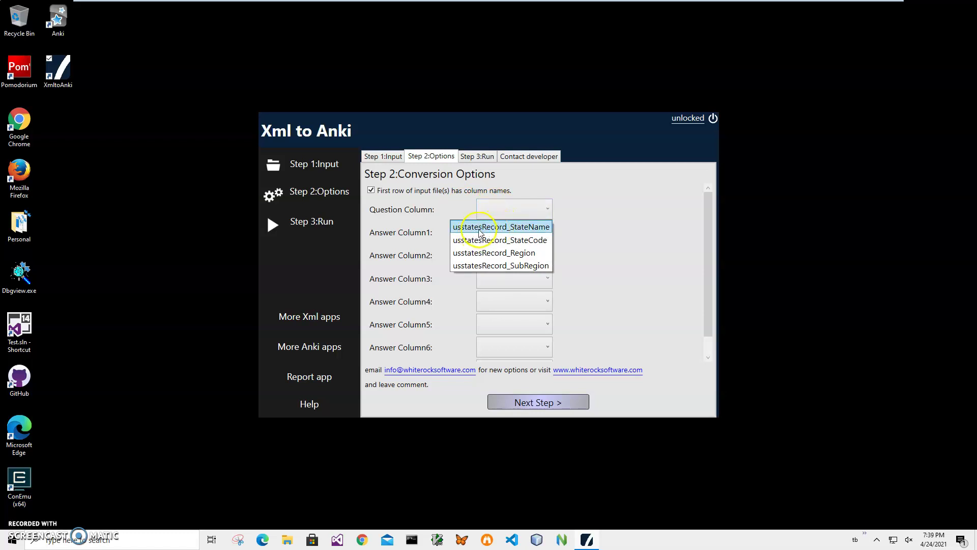
left_click(541, 230)
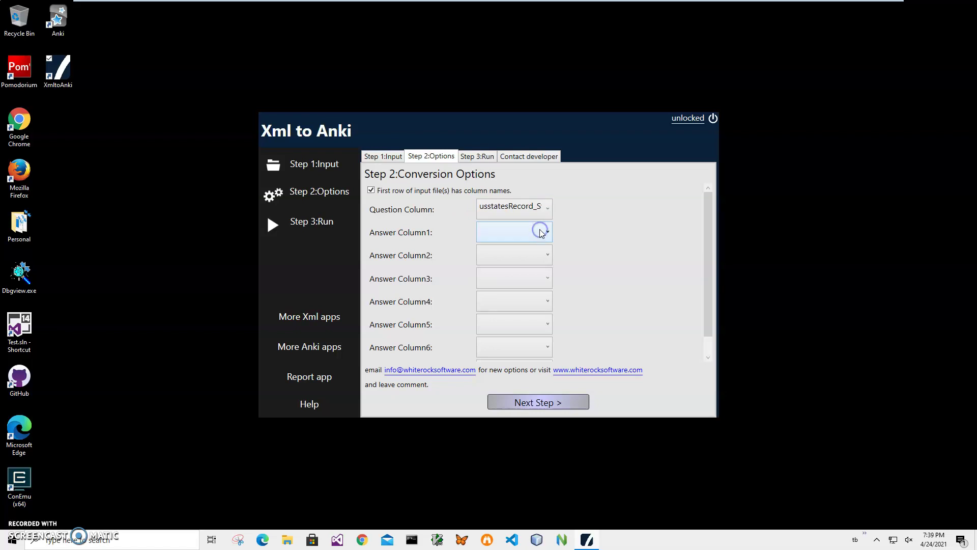
left_click(493, 235)
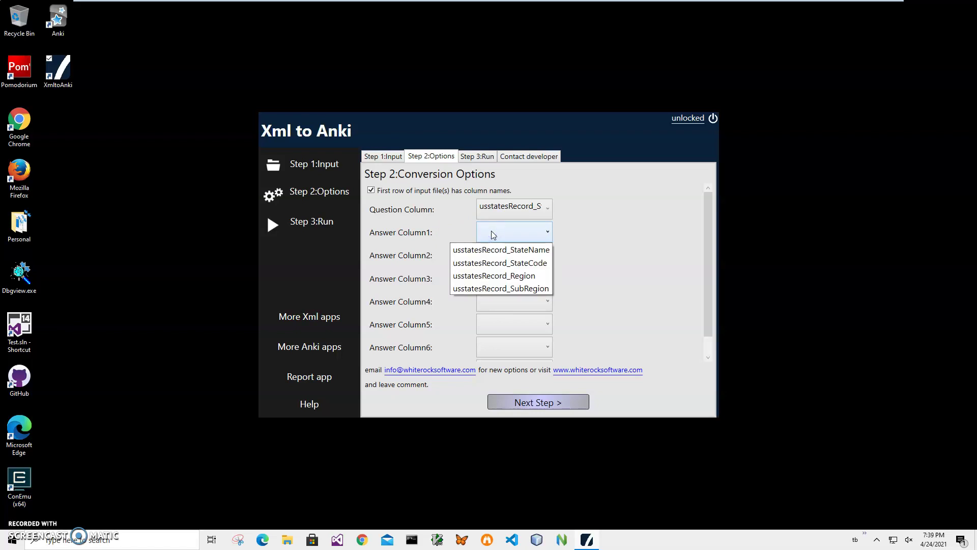
left_click(504, 263)
left_click(499, 256)
left_click(509, 300)
left_click(508, 278)
left_click(516, 336)
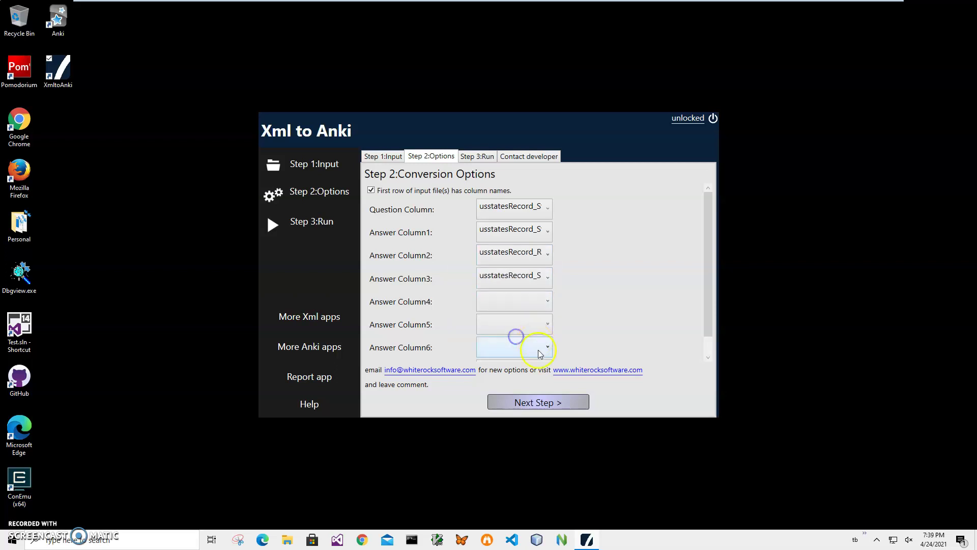
left_click(570, 403)
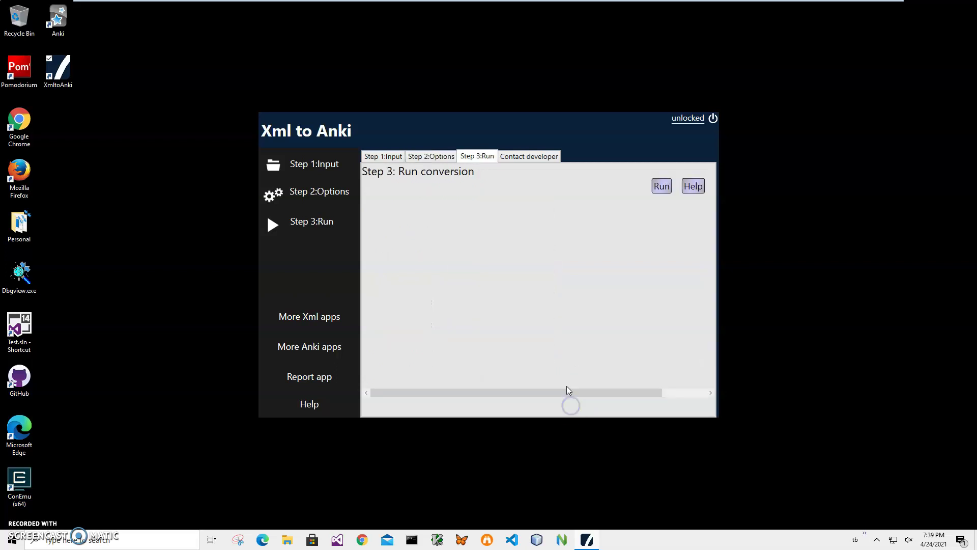
- Run the conversion and save the resulting deck as States.apkg in Documents
left_click(660, 186)
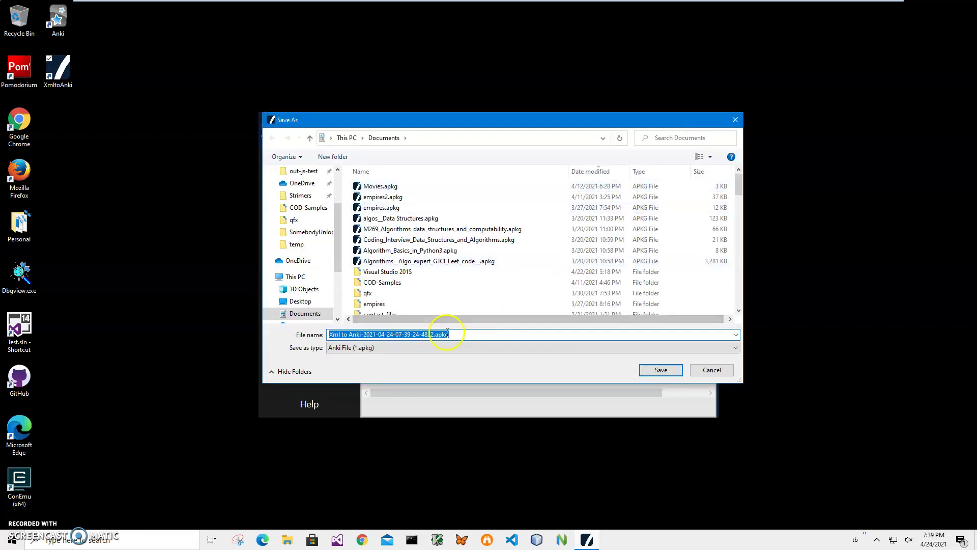
left_click(447, 334)
key("shift+Home")
type("Stat")
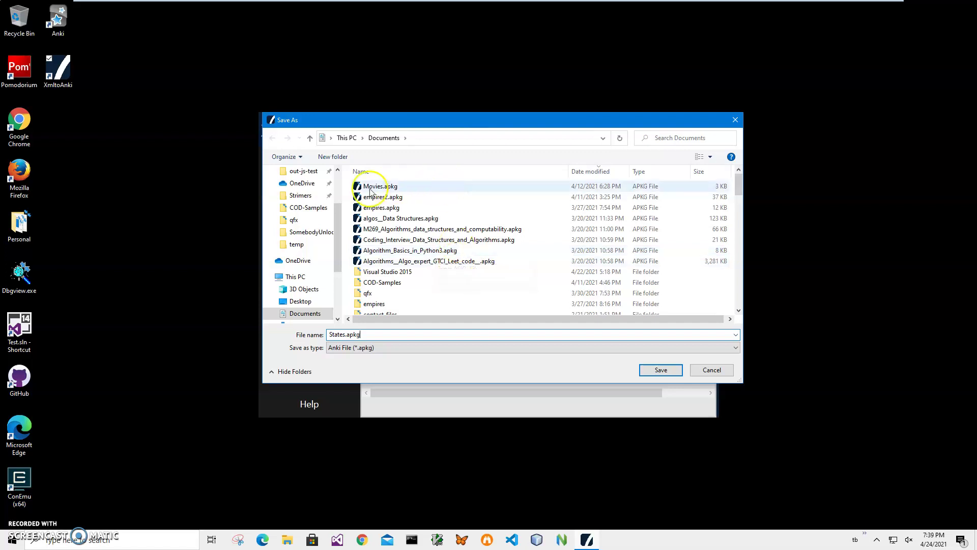
left_click(661, 370)
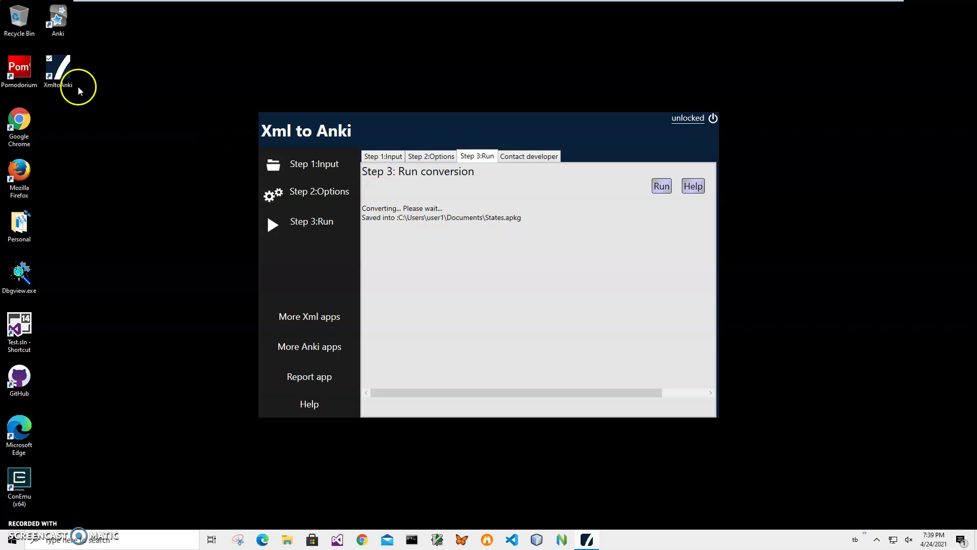
- Launch Anki and import States.apkg through File > Import, dismissing the results
double_click(62, 22)
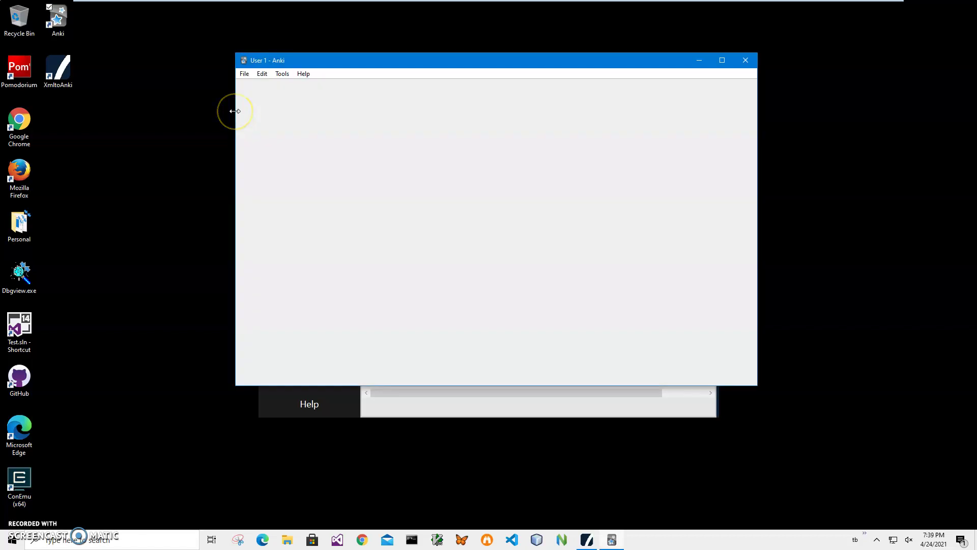
left_click(245, 74)
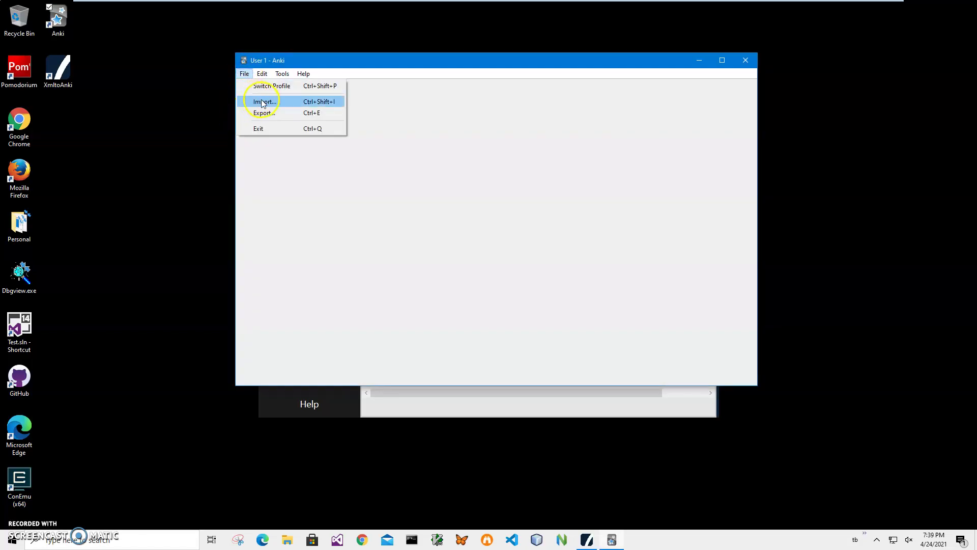
left_click(260, 102)
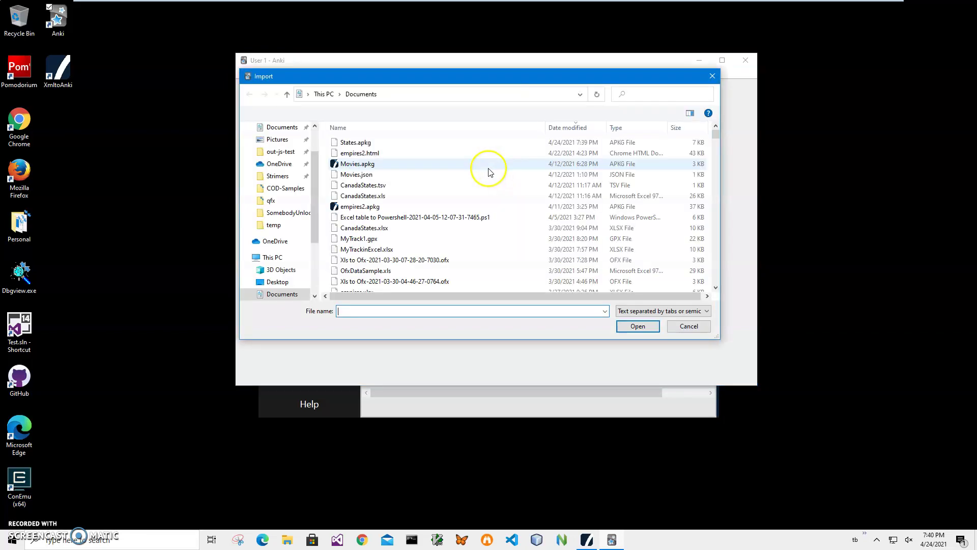
double_click(354, 145)
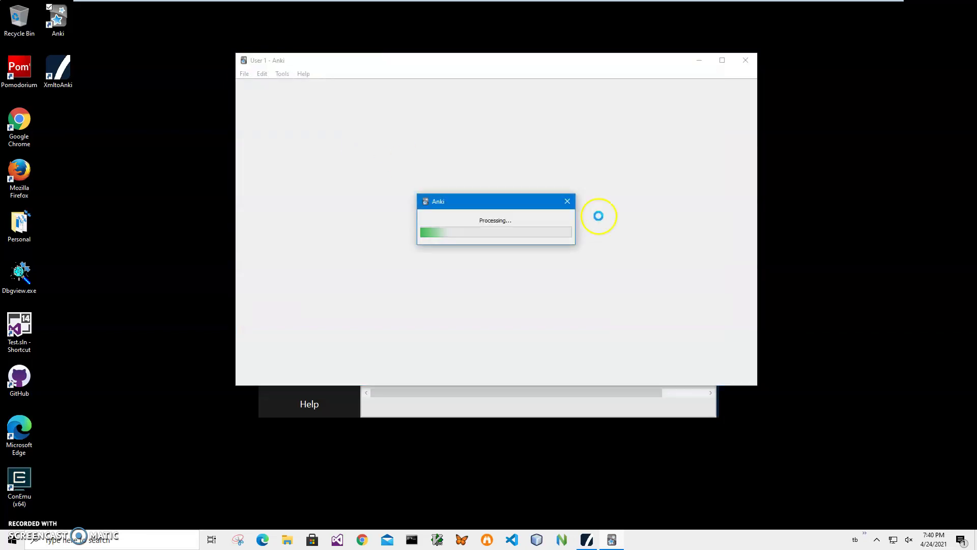
left_click(596, 317)
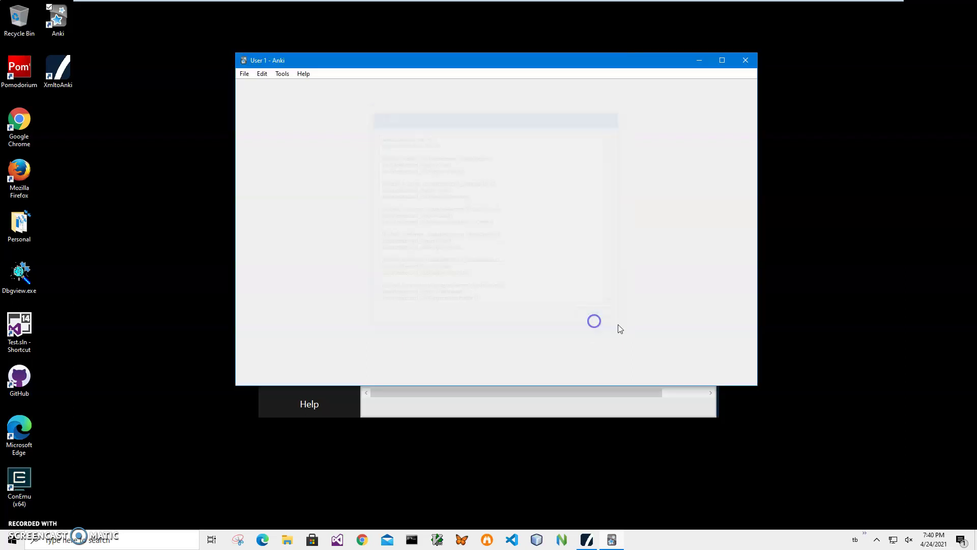
- Choose the States deck via Tools > Study Deck and open it
left_click(283, 73)
left_click(291, 85)
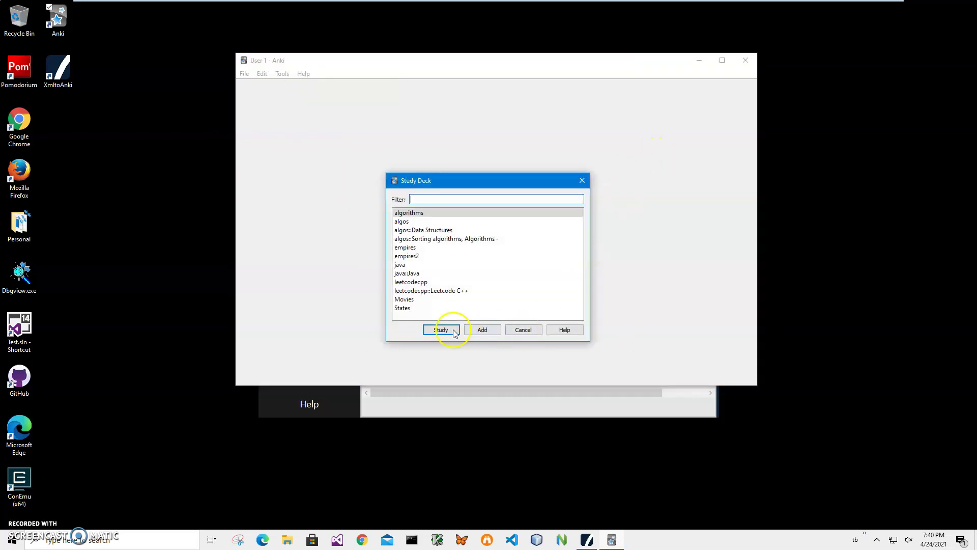
left_click(411, 307)
left_click(440, 329)
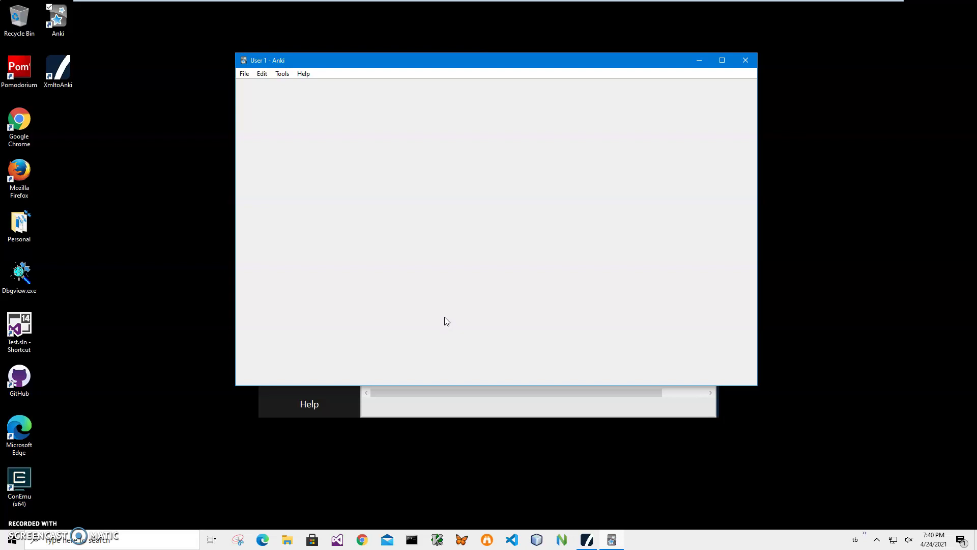
- Start studying States, shrink the window, and reveal Alaska's answer, highlighting its code and Pacific subregion
left_click(540, 145)
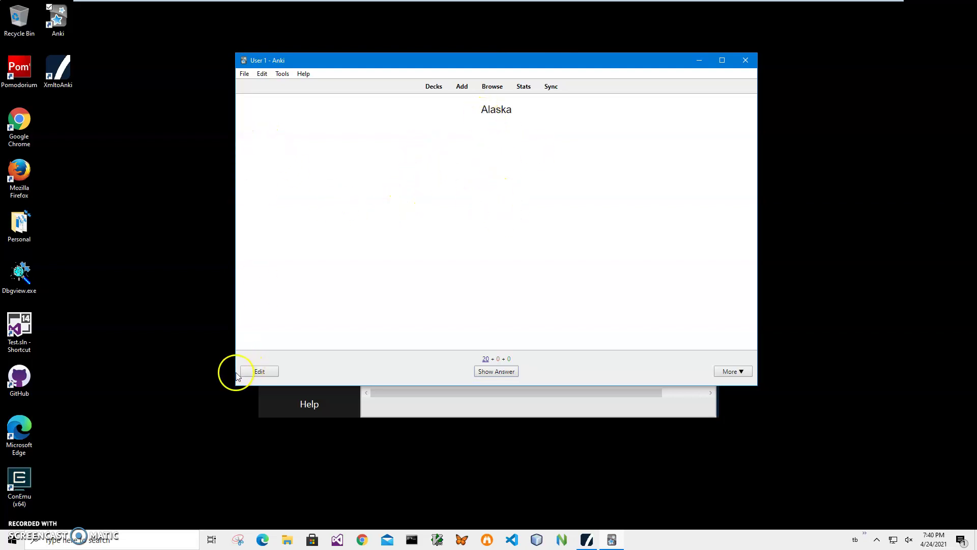
left_click_drag(236, 384, 255, 258)
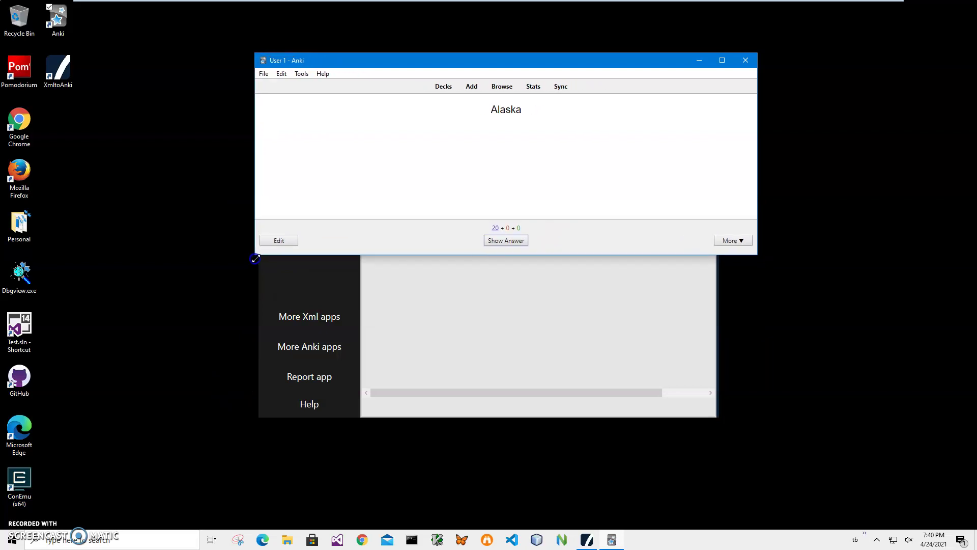
left_click(512, 243)
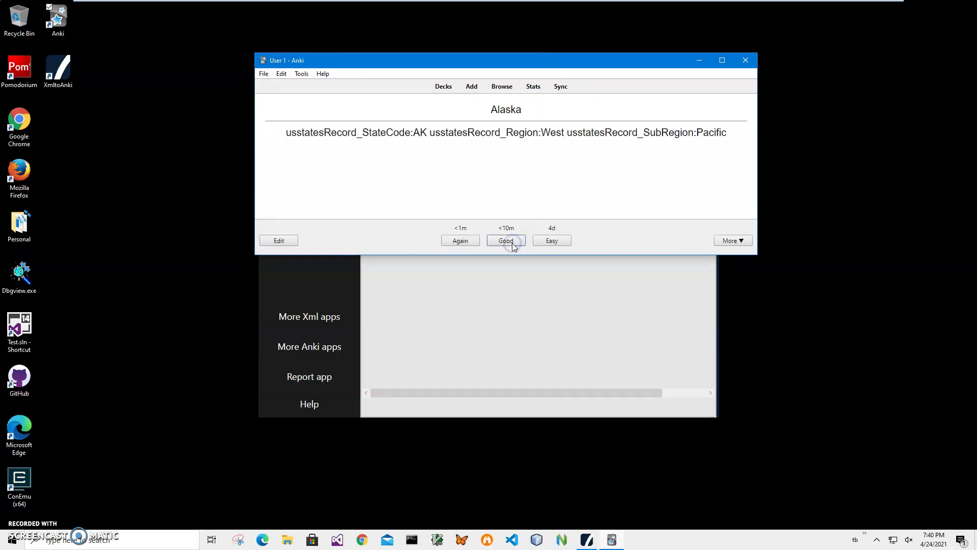
double_click(413, 131)
left_click(415, 132)
left_click_drag(363, 132, 563, 131)
left_click(427, 131)
left_click(700, 131)
double_click(701, 131)
left_click(656, 138)
- Mark Alaska as Again and reveal Arizona's answer AZ, West, Mountain
left_click(457, 244)
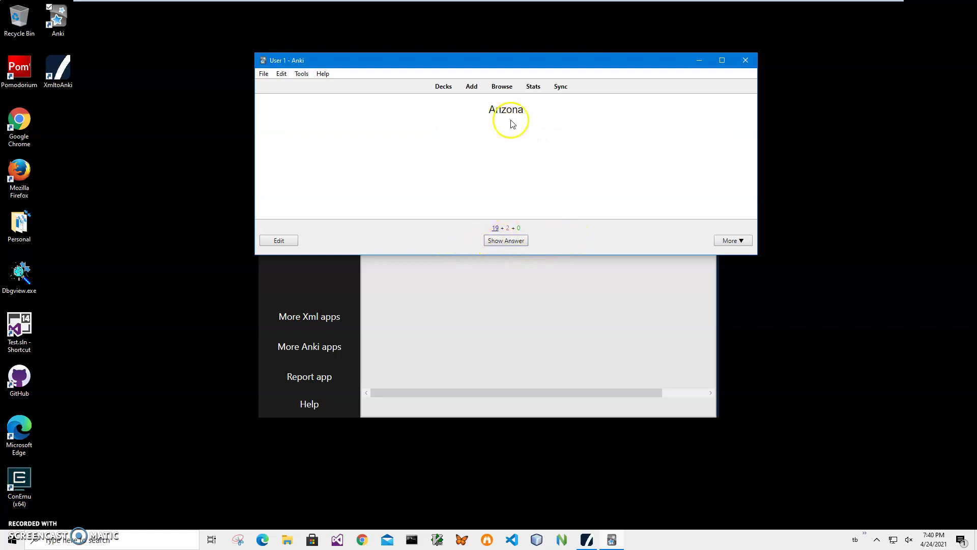
left_click(522, 242)
double_click(419, 132)
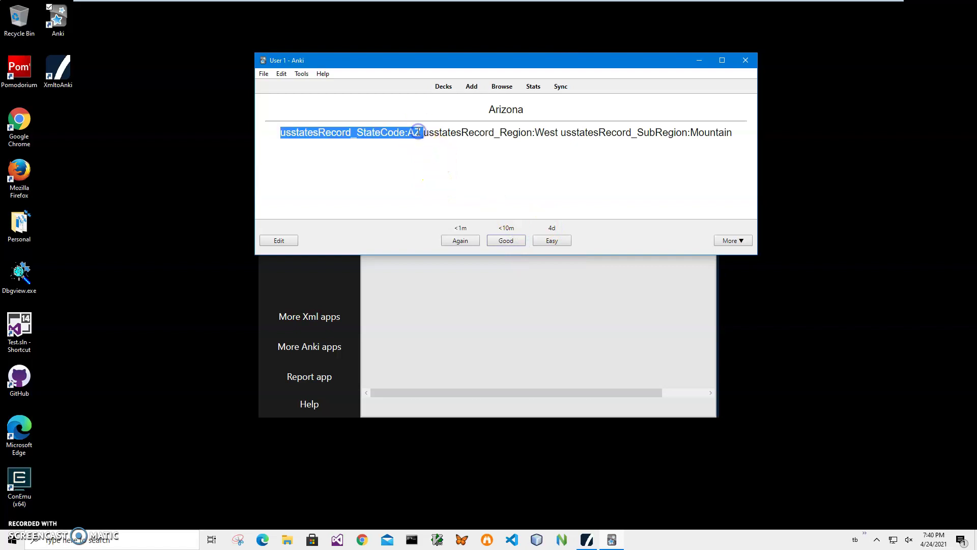